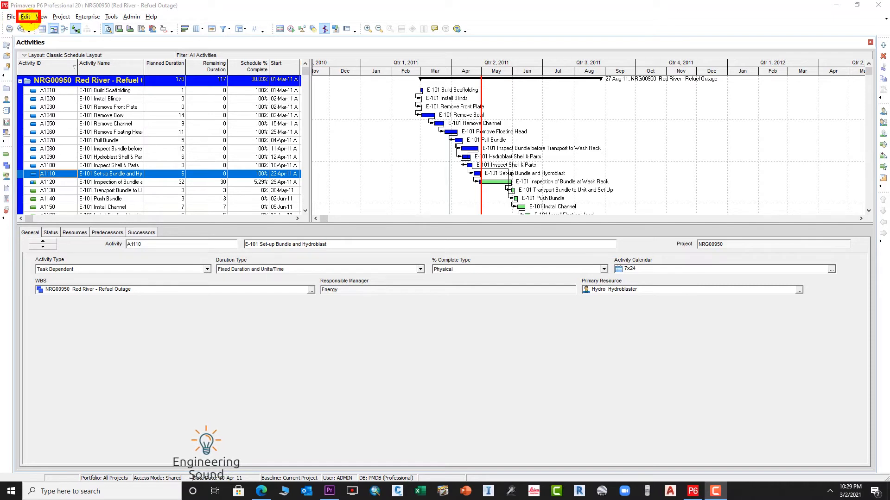
- Open the user preferences' time unit settings and set the units format's unit of time to Day
left_click(26, 18)
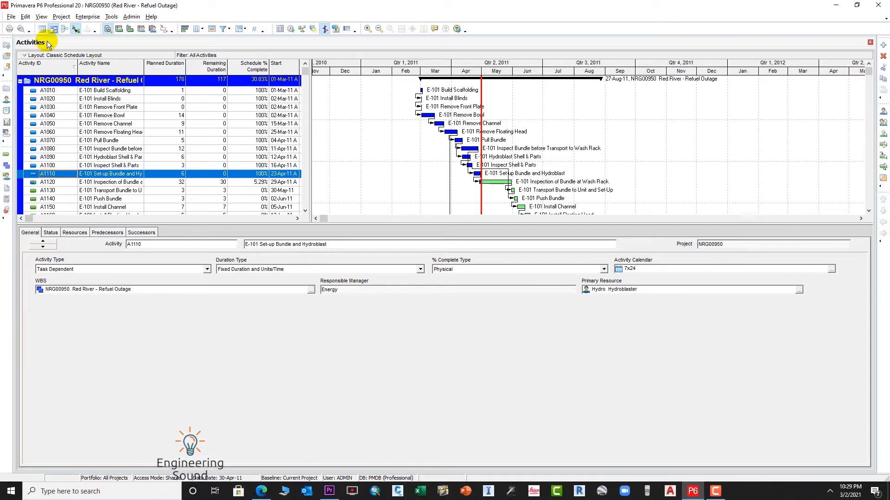
left_click(27, 18)
left_click(62, 209)
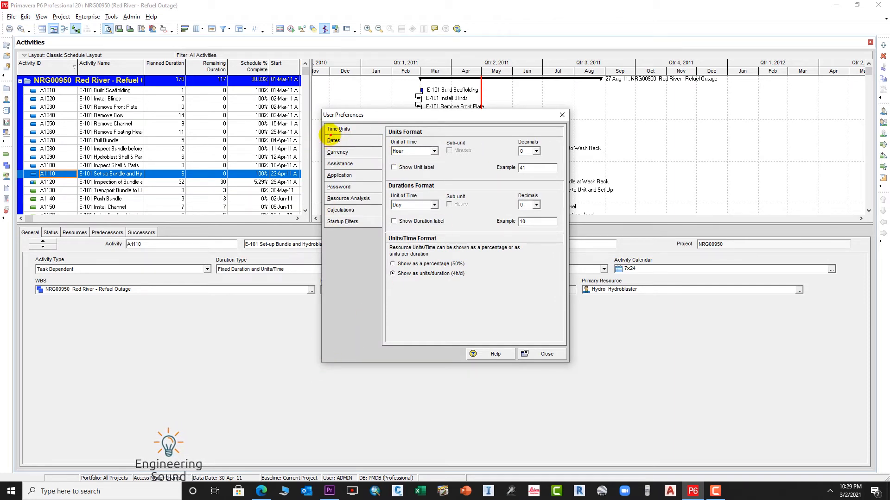
left_click_drag(324, 123, 368, 140)
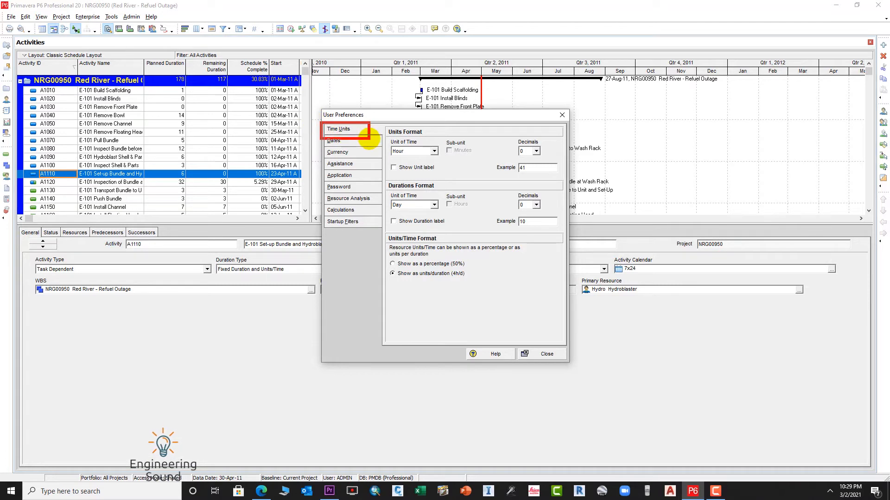
key("Escape")
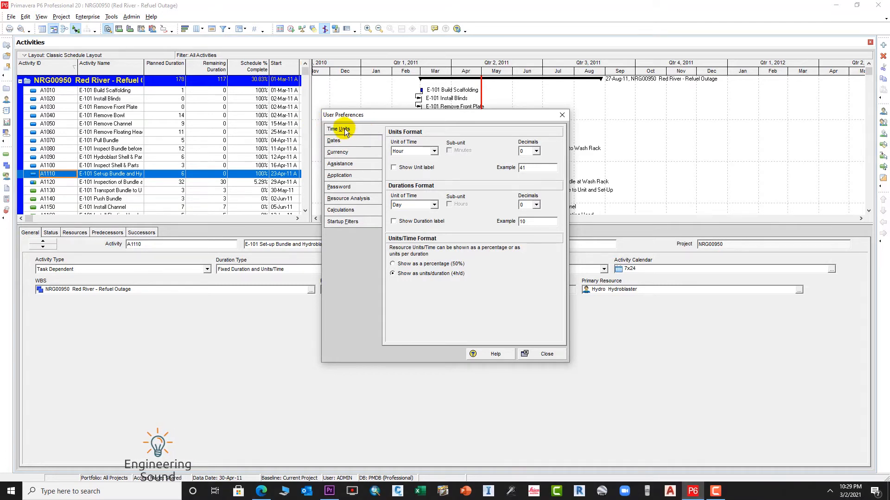
left_click(434, 152)
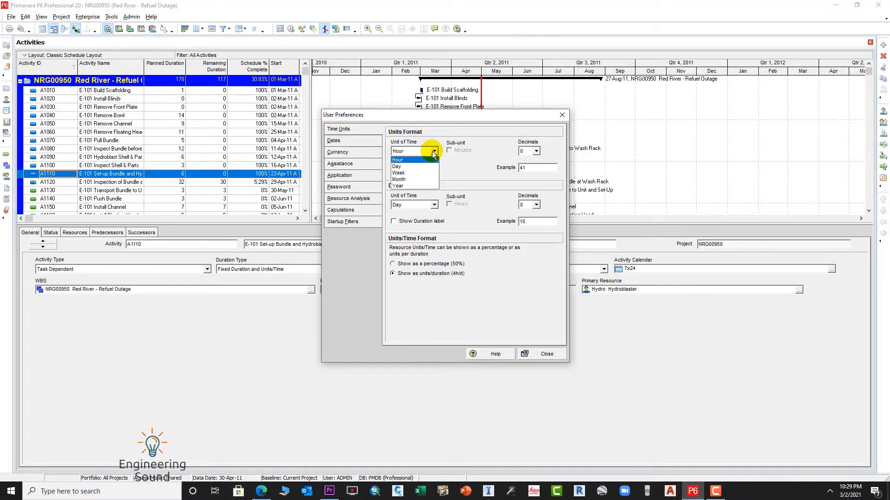
left_click(401, 167)
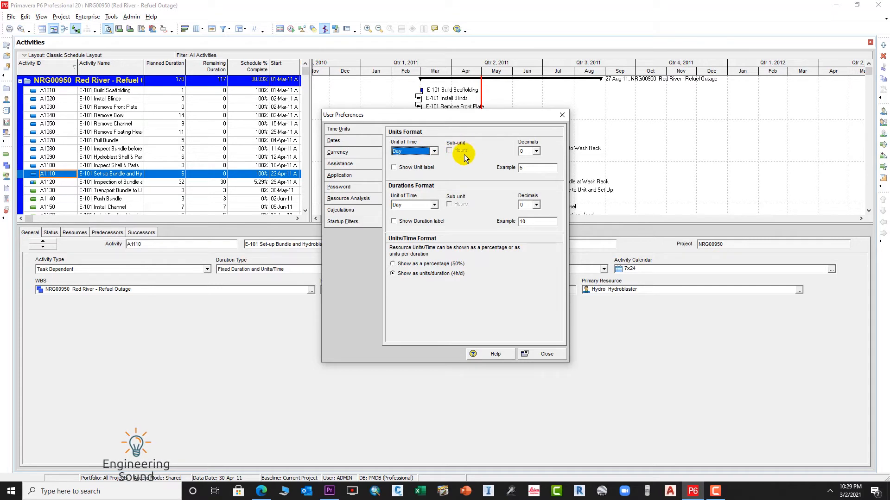
- Choose Day as the durations time unit, with 2 decimals for the units format and 0 for the durations format
left_click(433, 205)
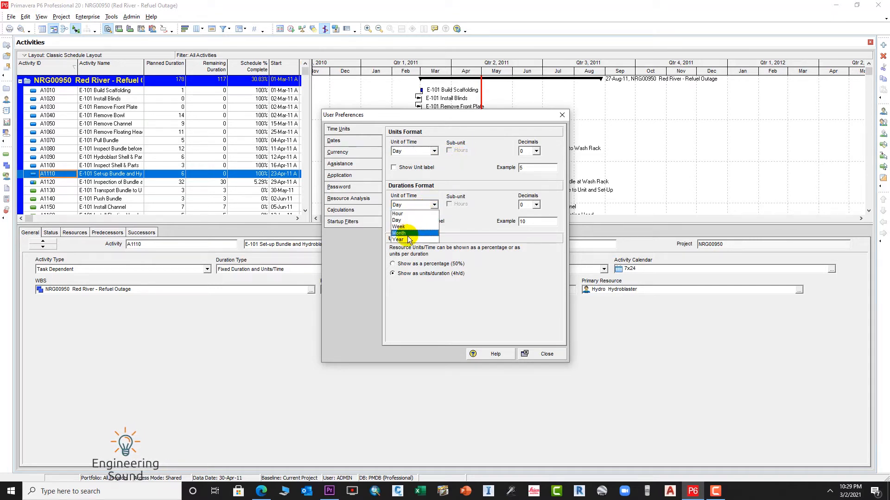
left_click(496, 276)
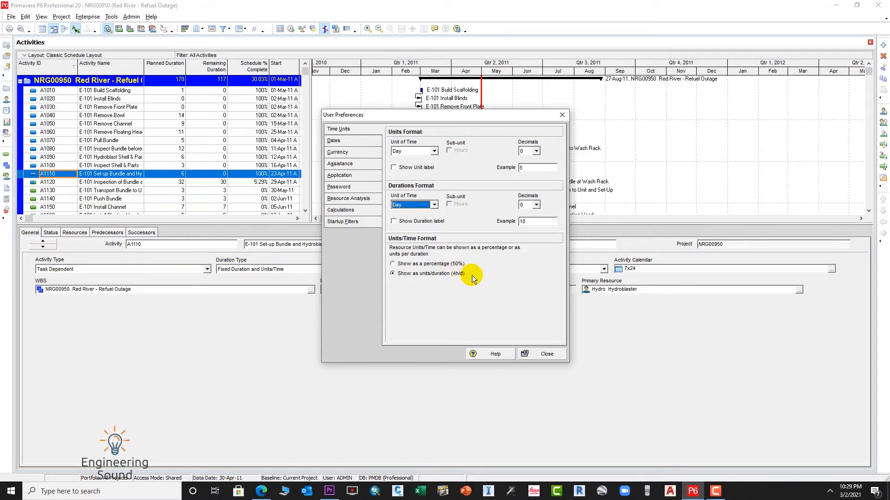
left_click(537, 150)
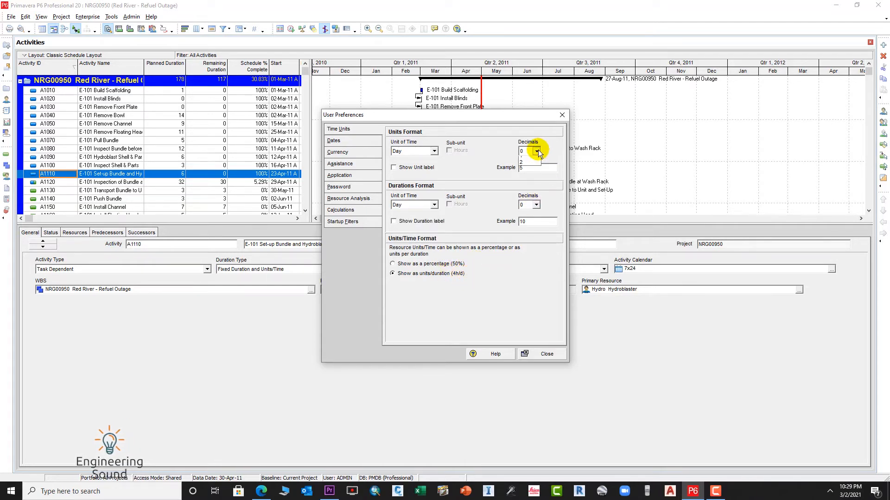
left_click(521, 172)
left_click(536, 205)
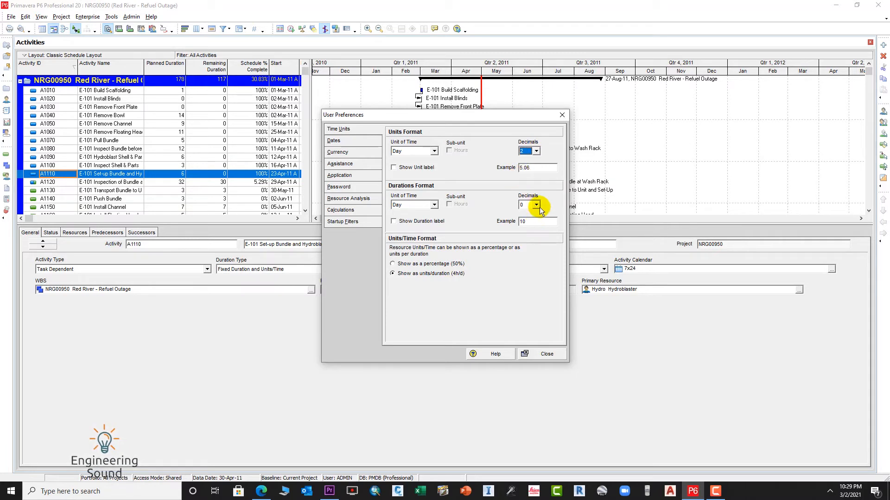
left_click(521, 235)
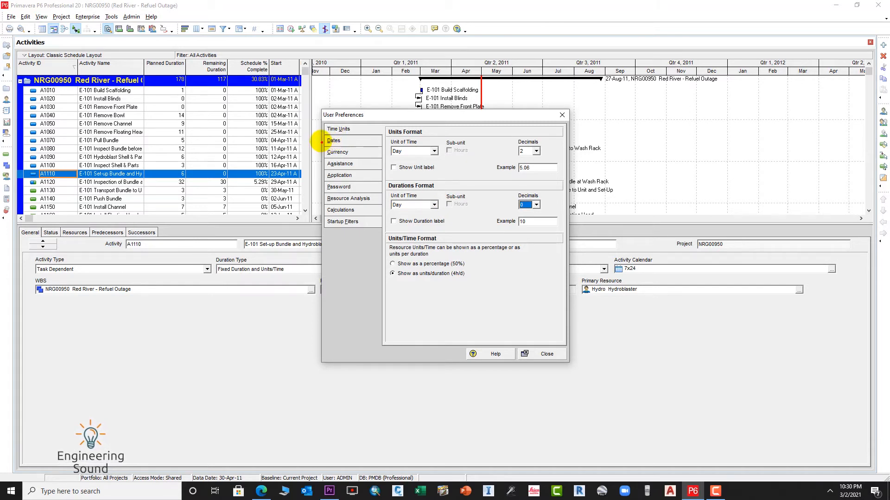
- Try the Year, Month, Day and Month, Day, Year date formats, finishing on Day, Month, Year
left_click(336, 140)
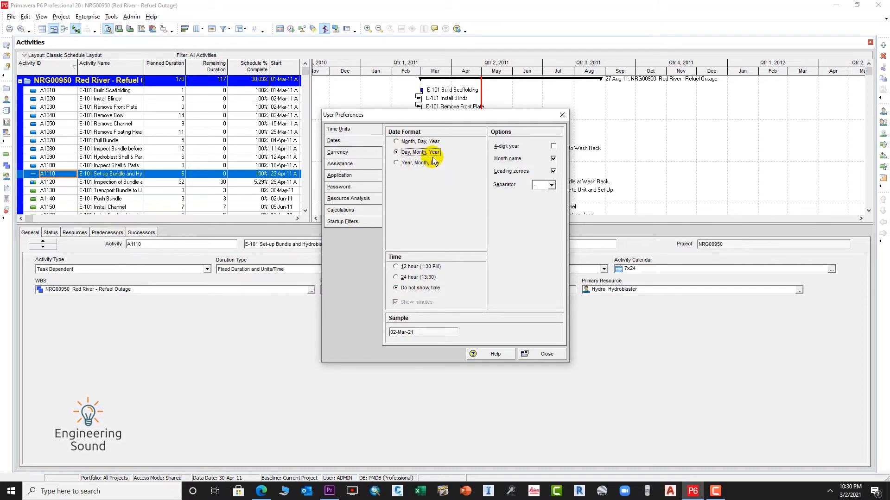
left_click(395, 163)
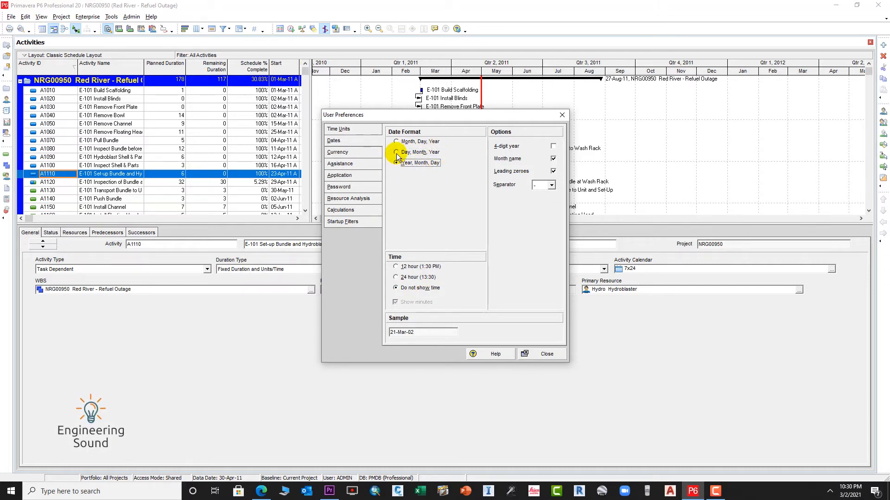
left_click(396, 152)
left_click(396, 140)
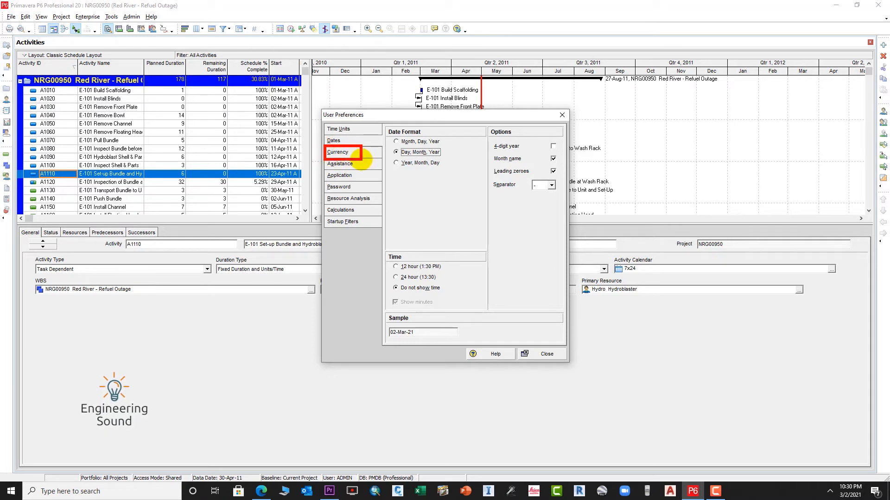
- Search the viewing currencies in the user preferences for pkr, shorten the search to p, and close the currency list
left_click(351, 153)
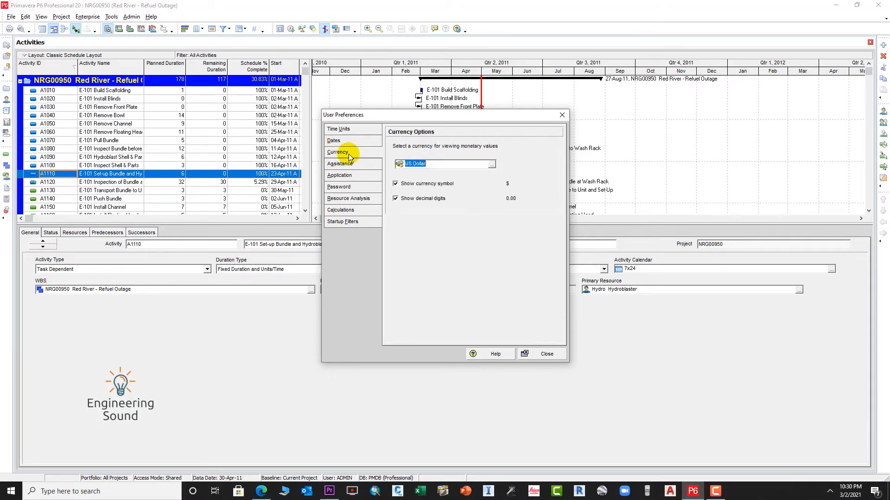
left_click(492, 164)
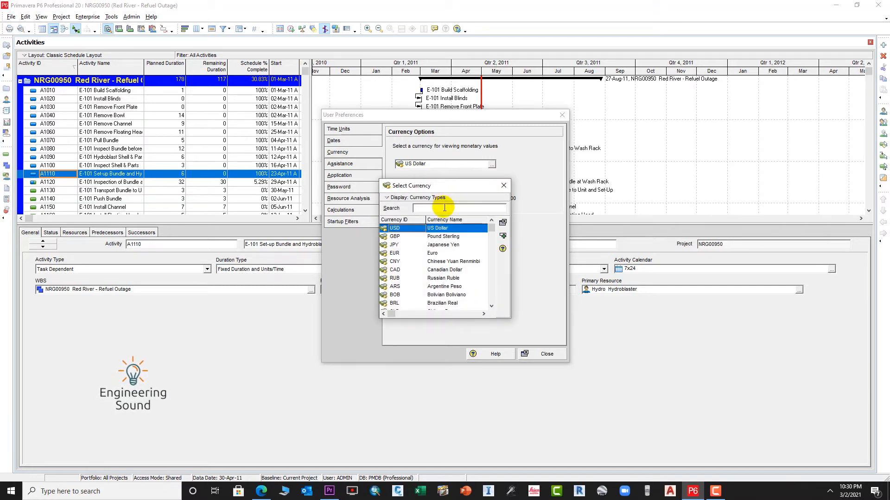
type("pkr")
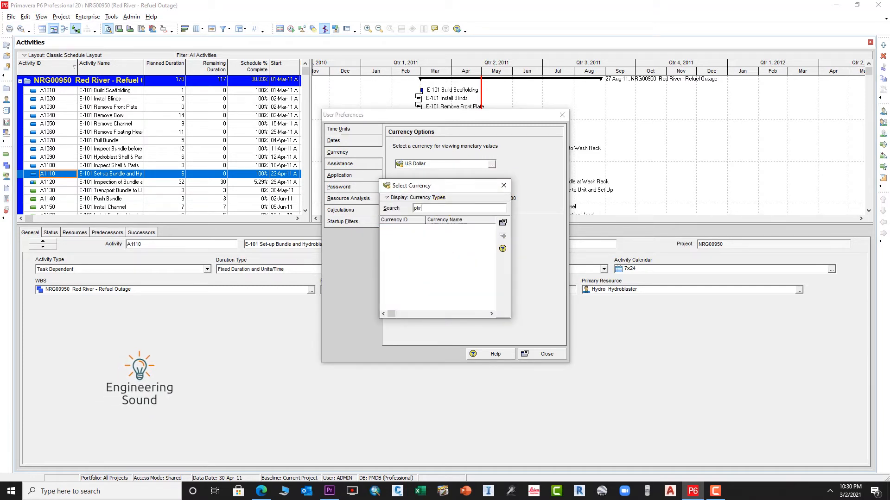
key("BackSpace")
key("BackSpace")
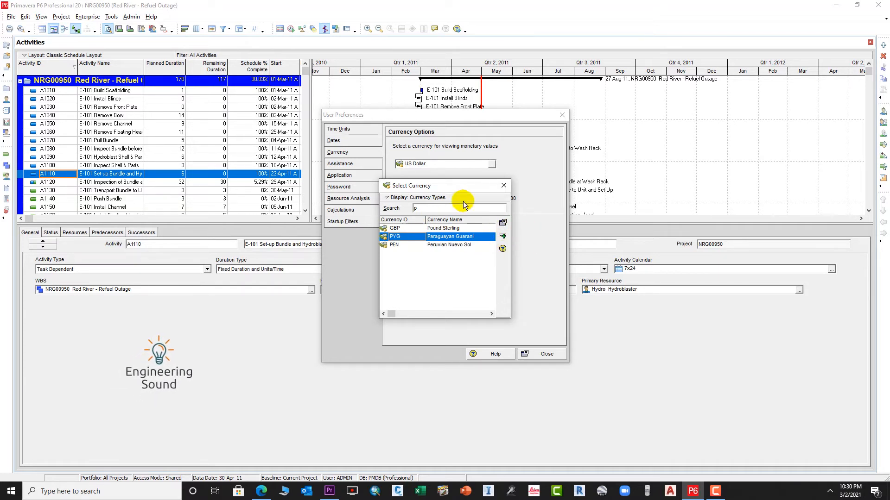
left_click(503, 186)
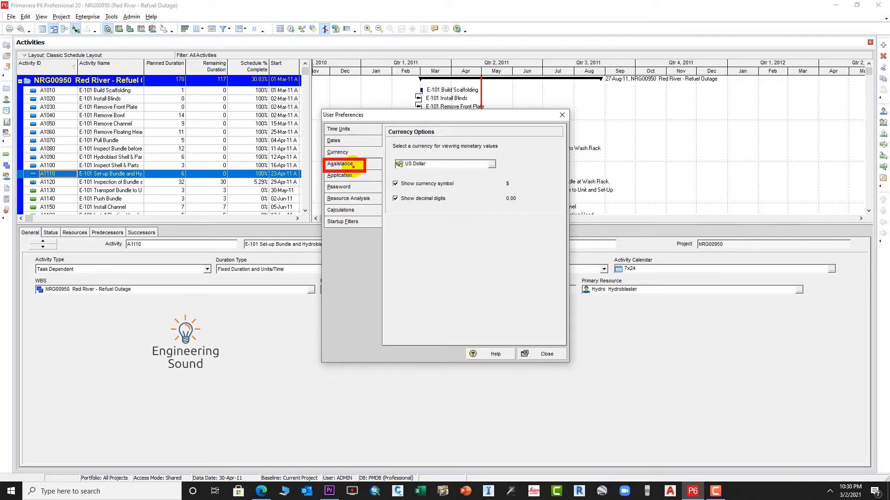
- Turn off both the New Resource Wizard and the New Activity Wizard in the assistance preferences
left_click(350, 166)
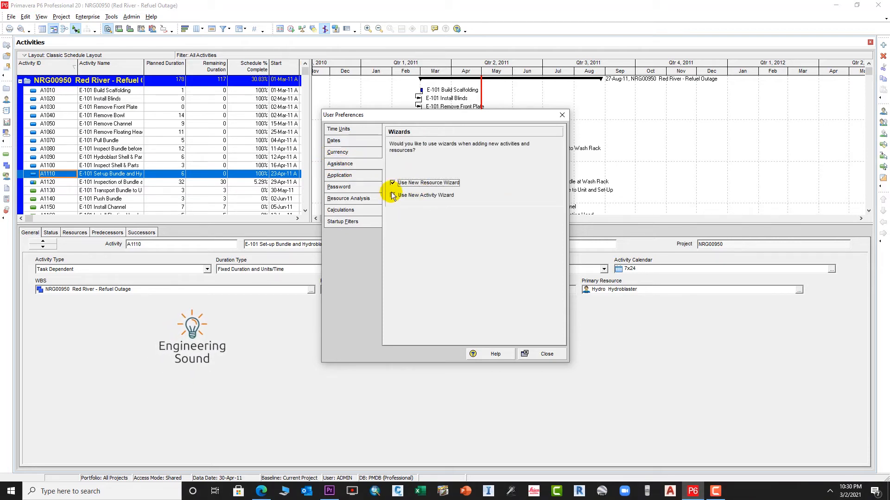
left_click(392, 195)
left_click(391, 182)
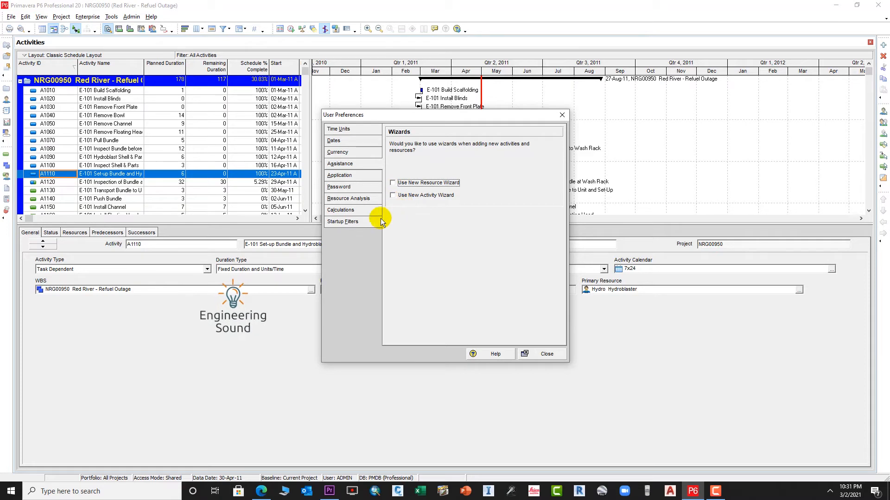
- Review the application, password, resource analysis, calculations and startup filter preferences, and close the user preferences
left_click(349, 177)
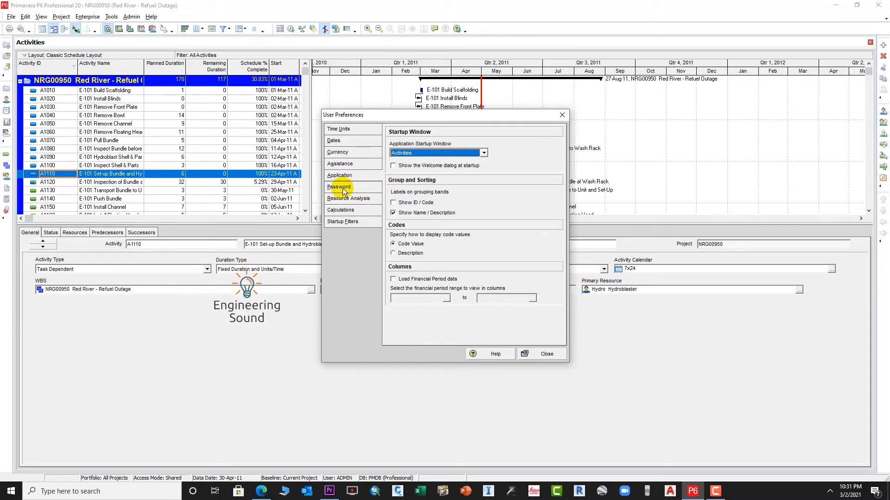
left_click(343, 188)
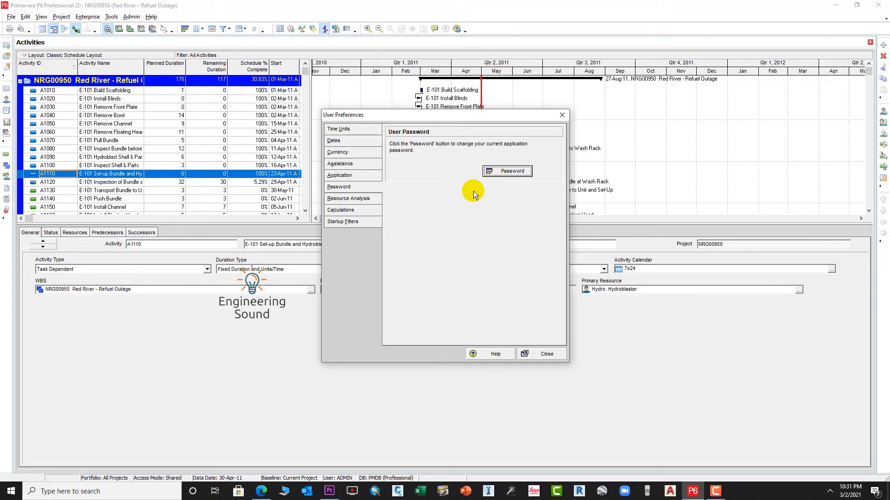
left_click(343, 198)
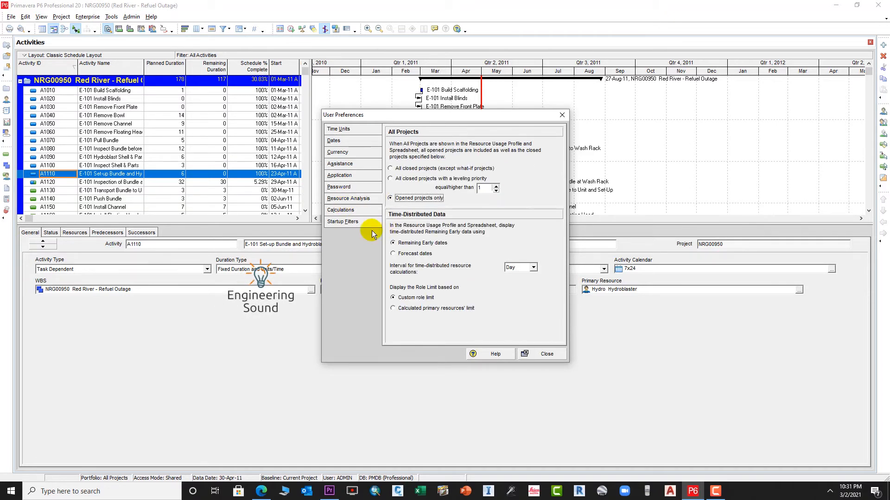
left_click(360, 210)
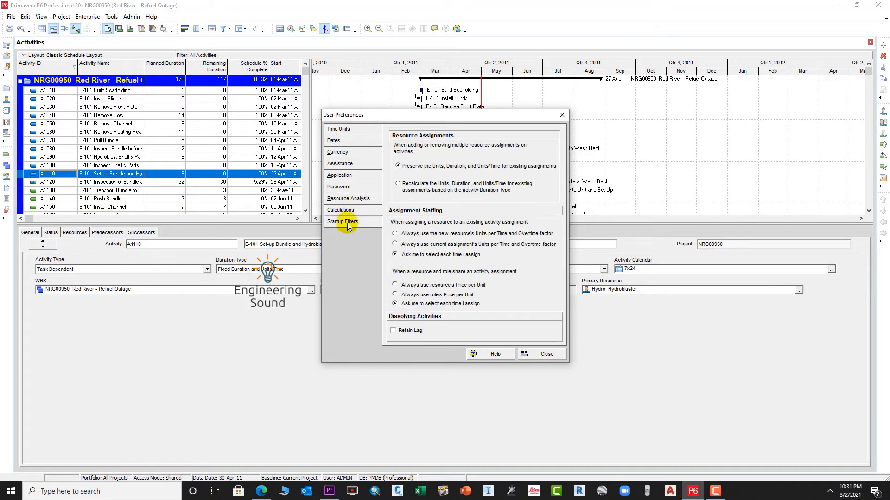
left_click(352, 221)
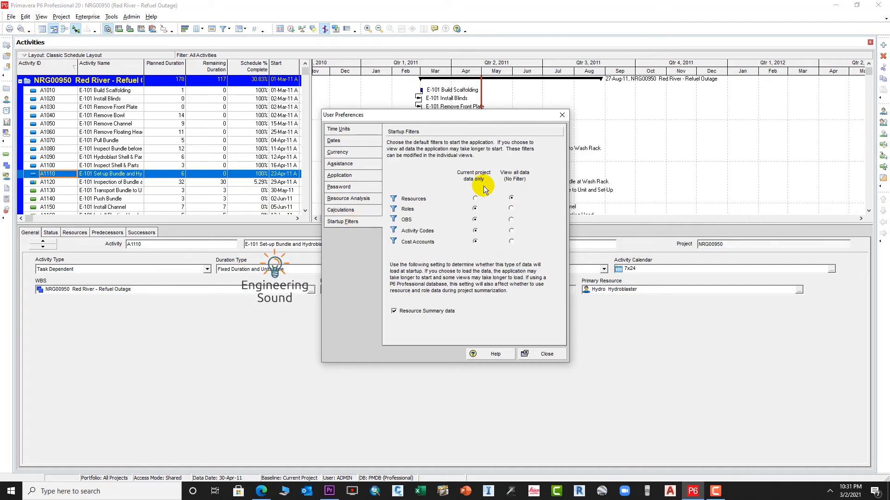
left_click(561, 118)
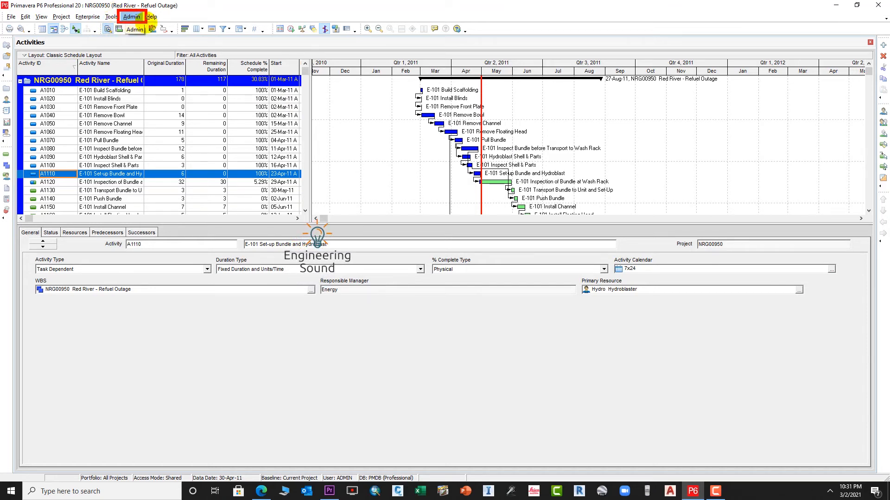
- Open the administrative currencies list and add a new currency with the ID PKR
left_click(131, 17)
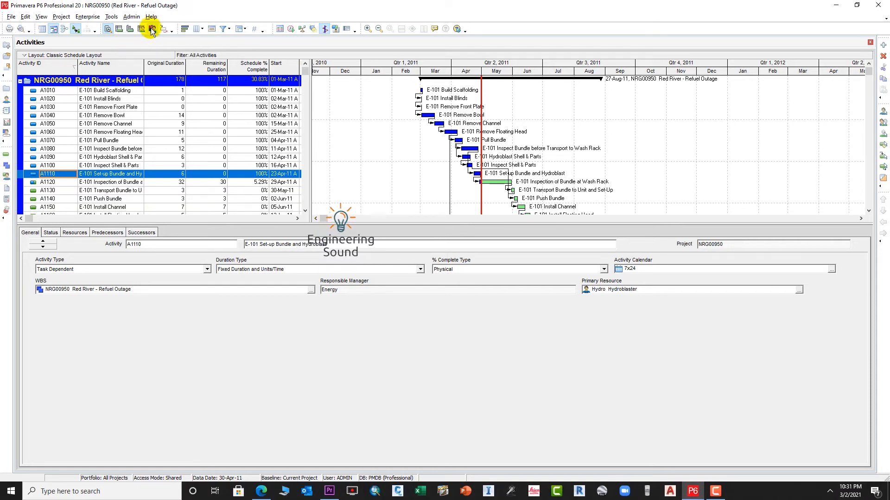
left_click(134, 17)
left_click(158, 46)
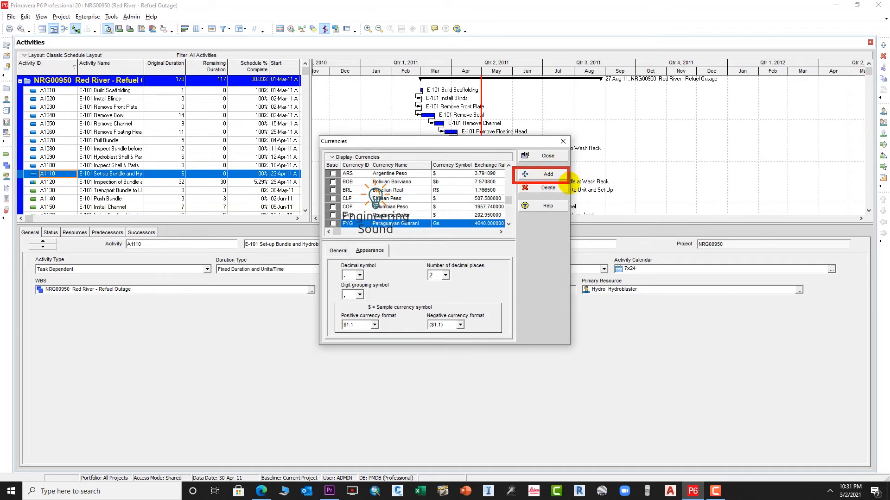
left_click(548, 176)
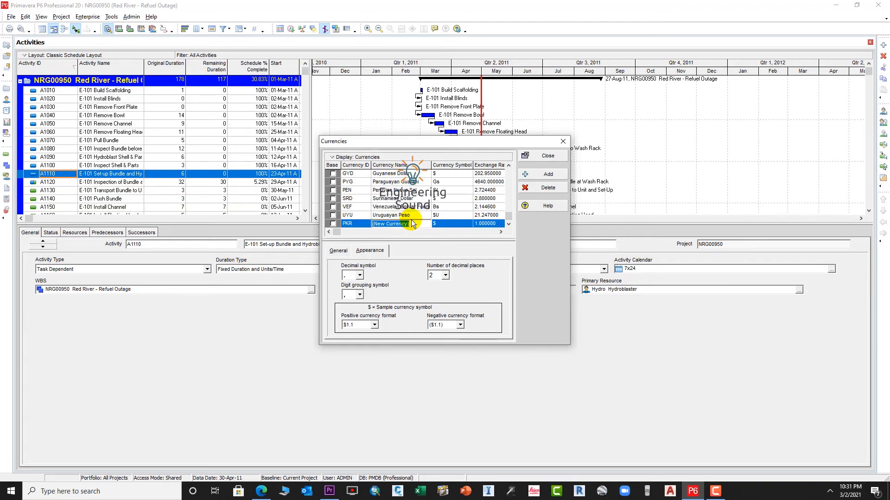
- Name the new PKR currency PAKISTANI RUPEE
type("pa")
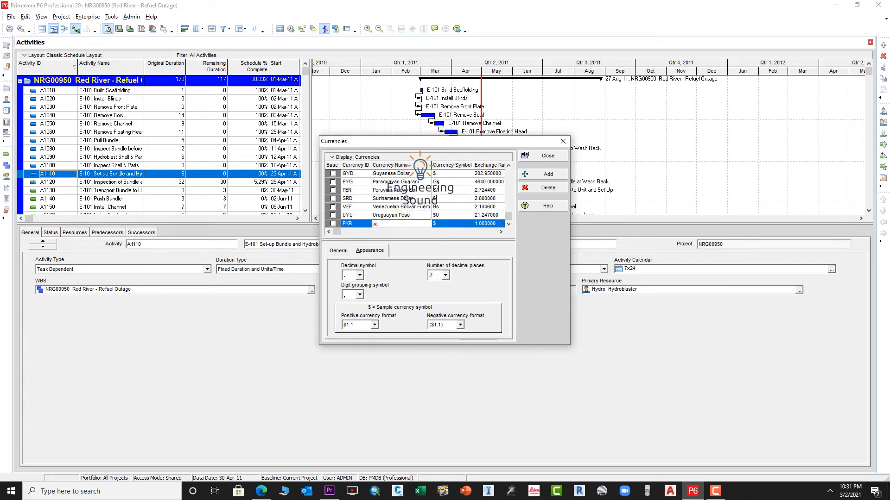
key("BackSpace")
key("BackSpace")
type("PAK")
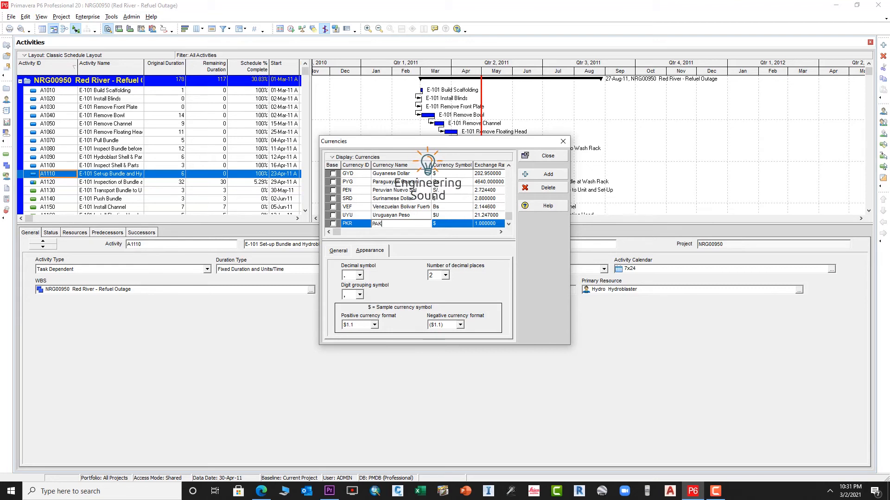
type("ISTANI R")
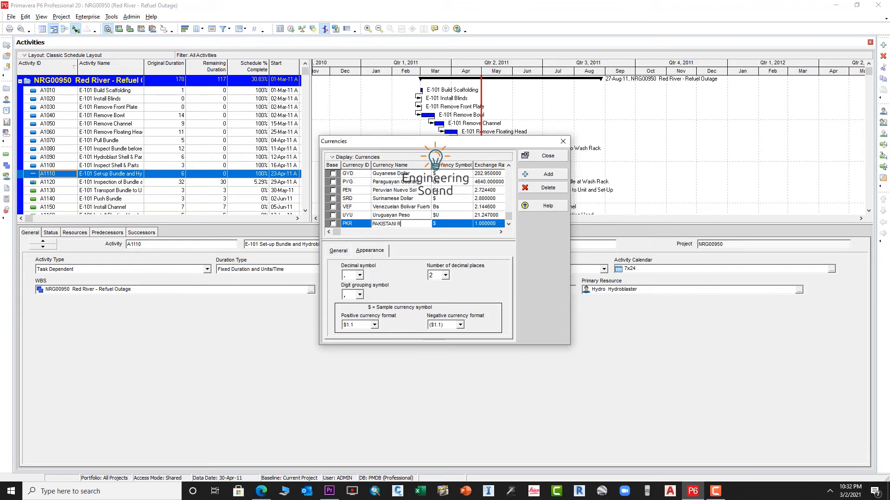
type("UPEE")
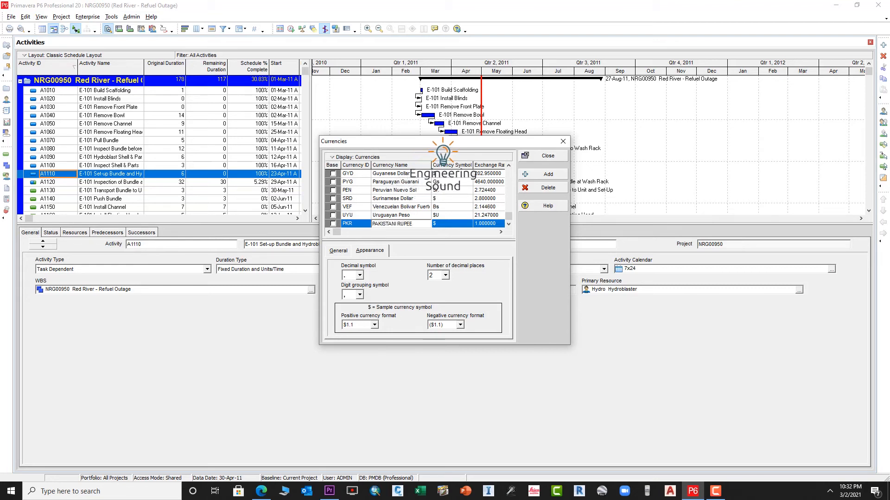
- Set the currency symbol of the PKR currency to RS and close the currencies list
left_click(440, 223)
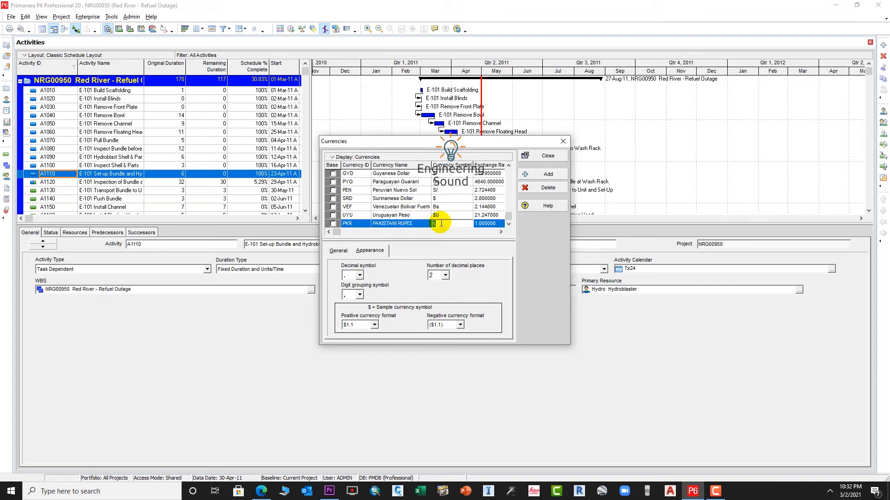
type("RS")
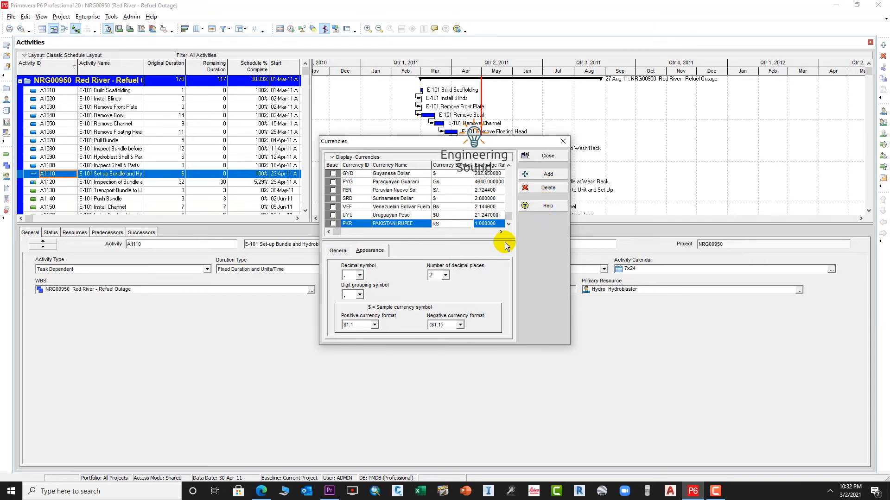
left_click(447, 226)
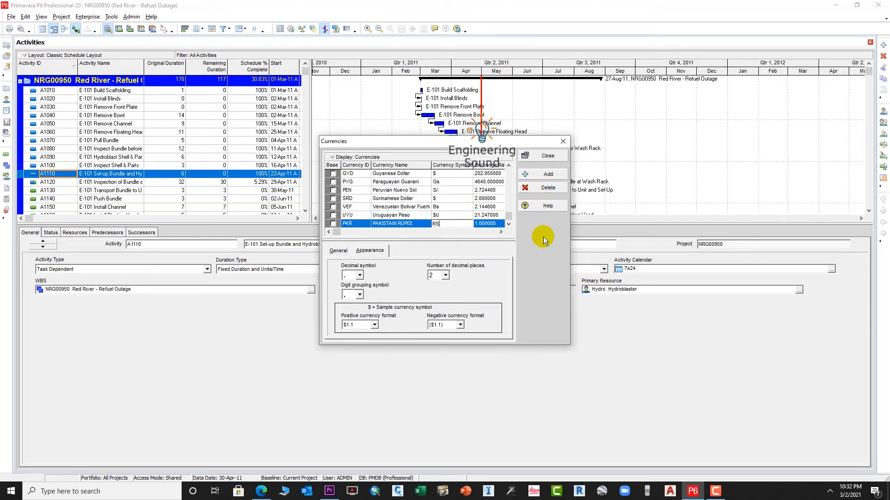
left_click(395, 192)
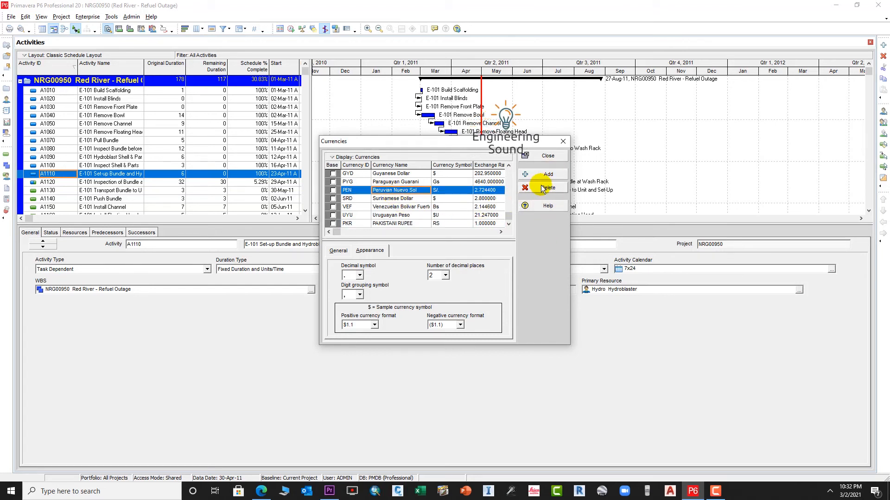
left_click(541, 156)
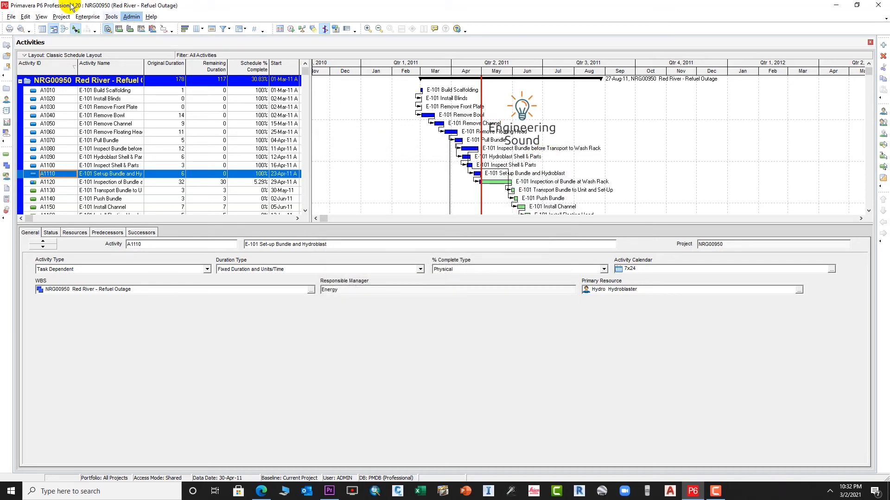
- Search the viewing currencies in the user preferences for PK, highlight PKR, and close the list and the preferences without assigning it
left_click(25, 18)
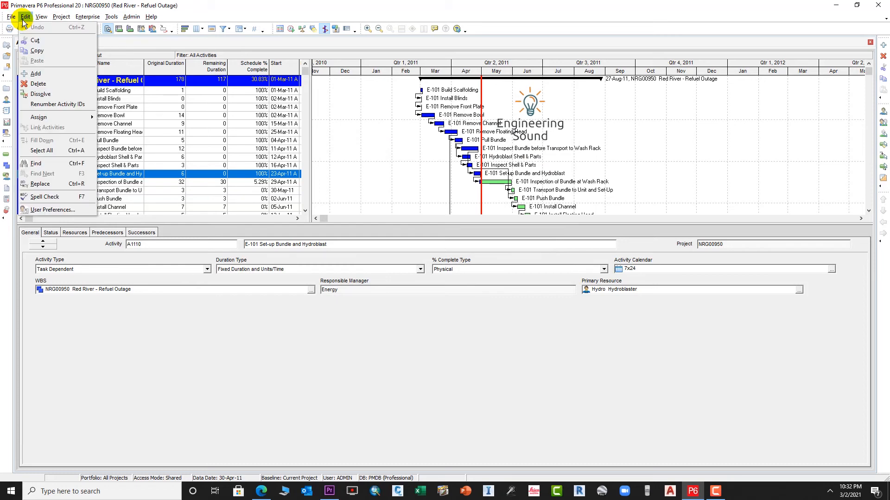
left_click(45, 209)
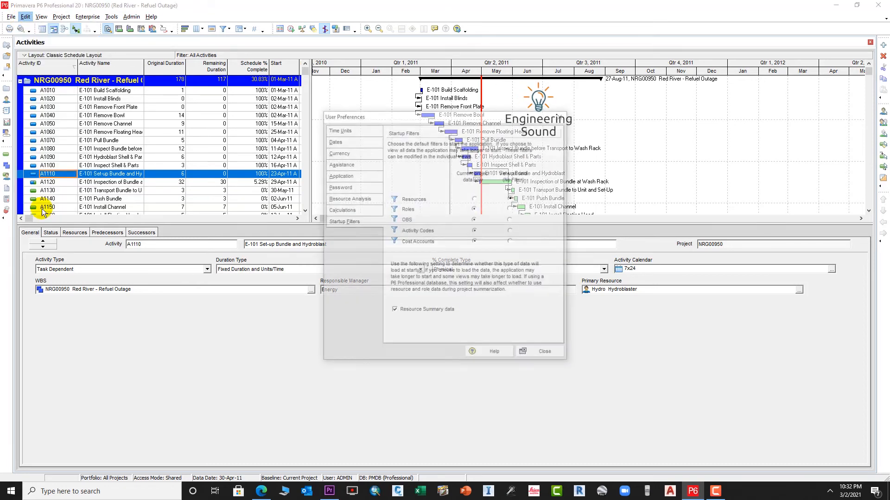
left_click(345, 152)
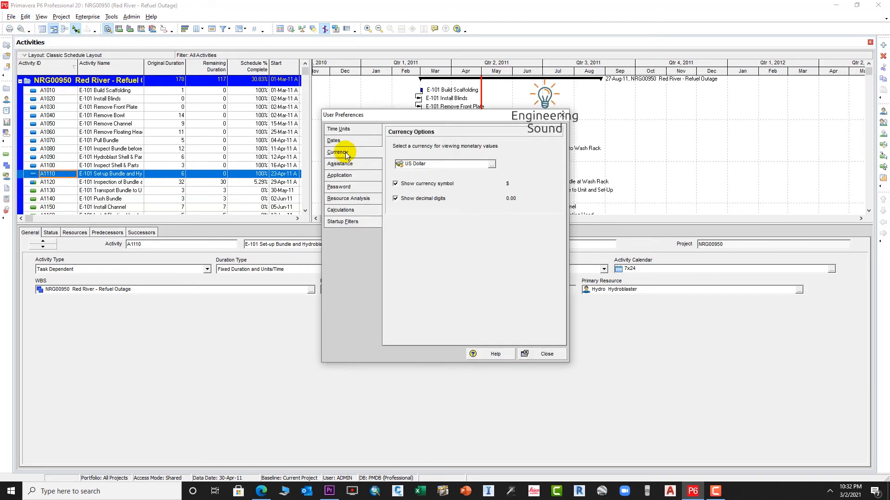
left_click(440, 168)
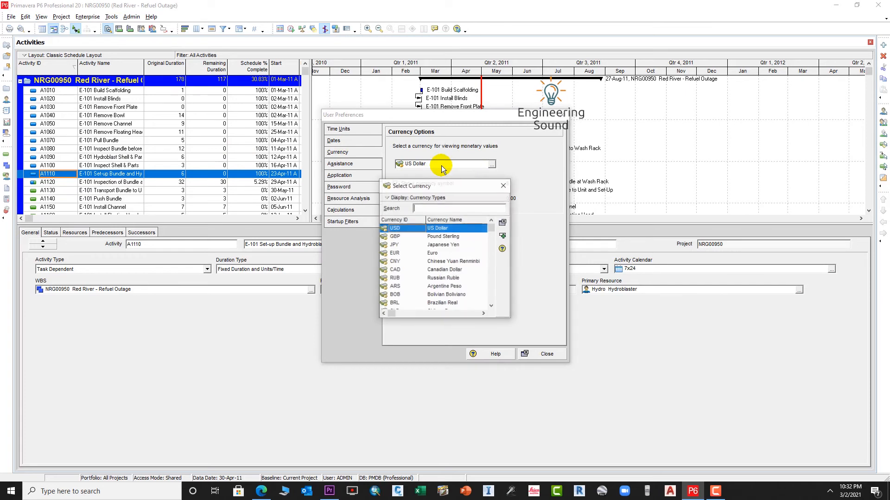
left_click(441, 207)
type("PK")
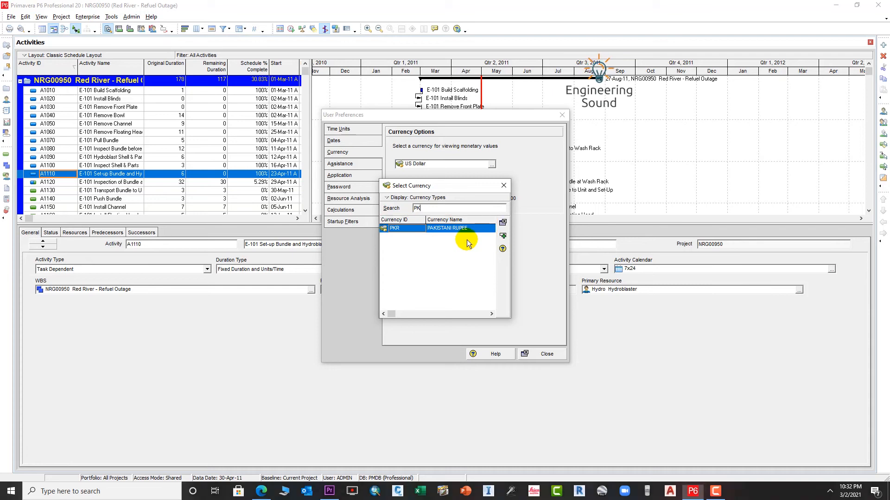
left_click(411, 228)
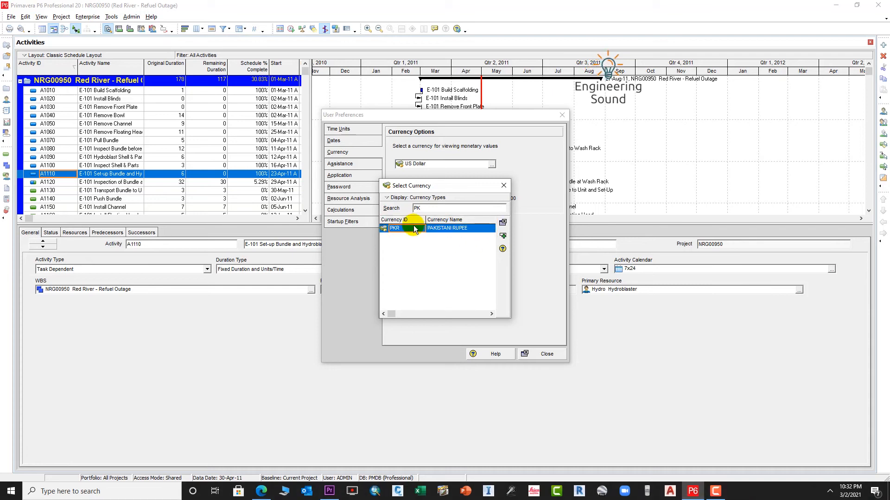
left_click(503, 185)
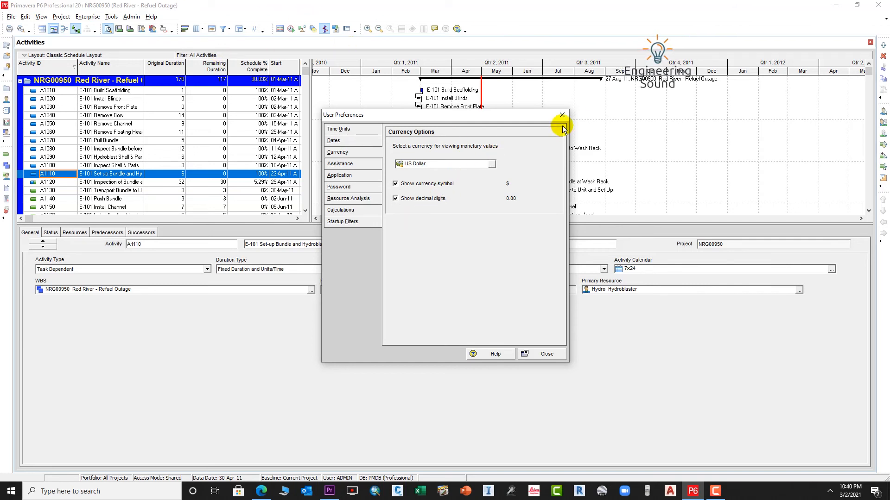
left_click(562, 115)
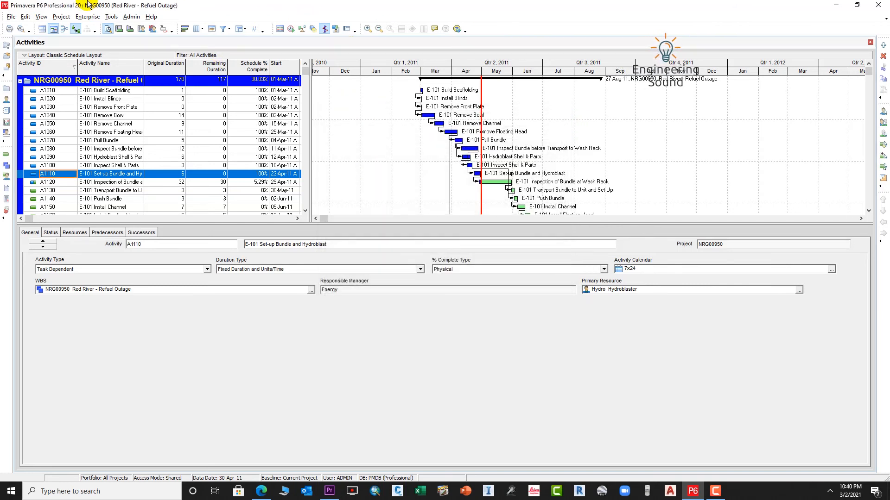
- Open the admin preferences and set the first day of the week for calendars to Monday
left_click(131, 17)
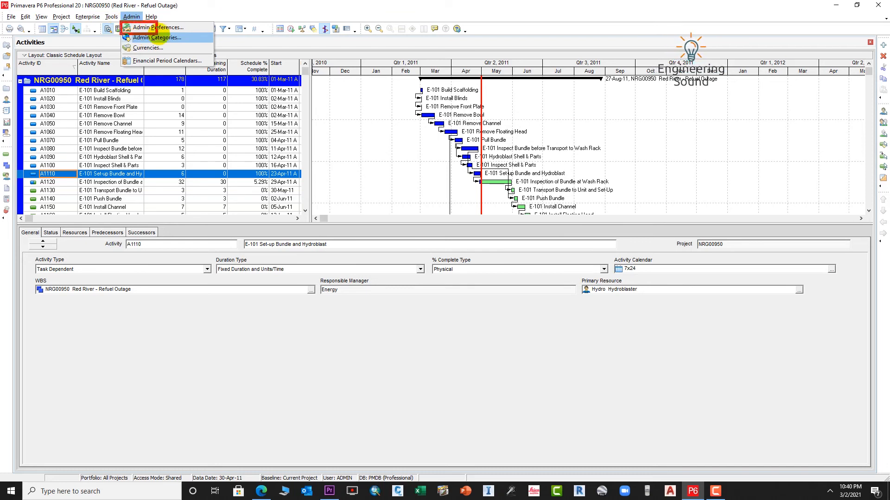
left_click(159, 28)
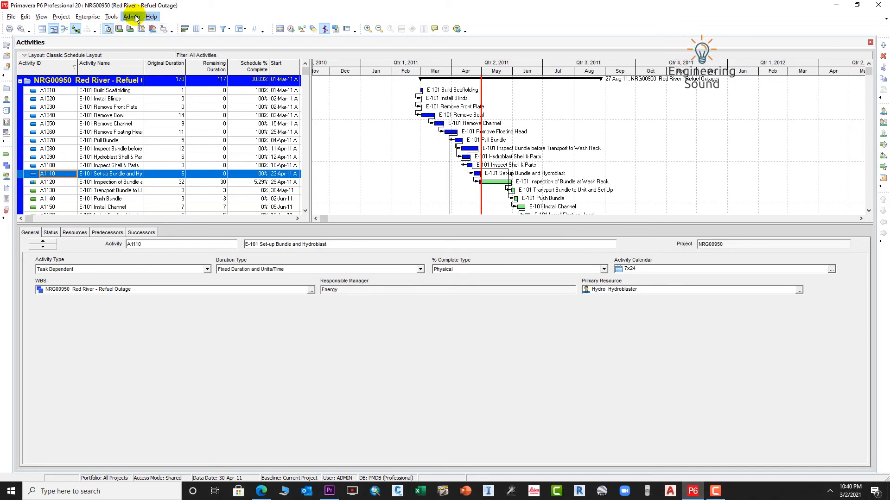
left_click(131, 16)
left_click(159, 28)
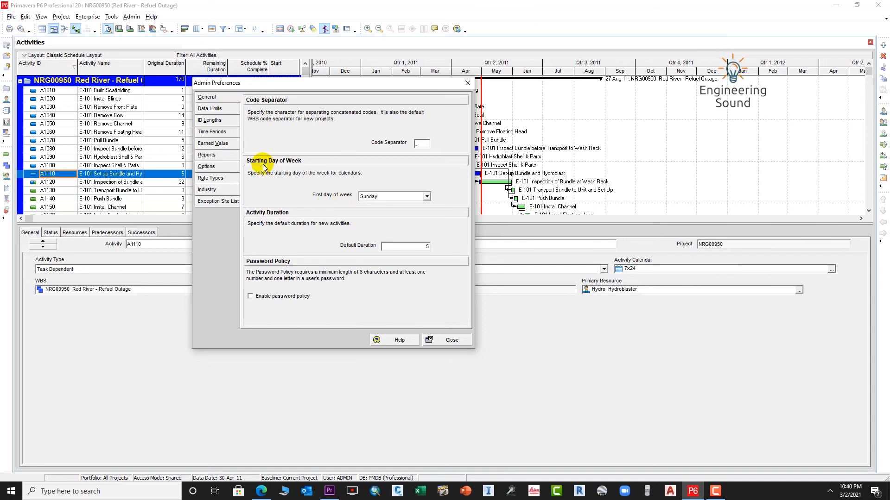
mouse_move(239, 152)
left_mouse_down()
mouse_move(361, 209)
mouse_move(445, 215)
left_mouse_up()
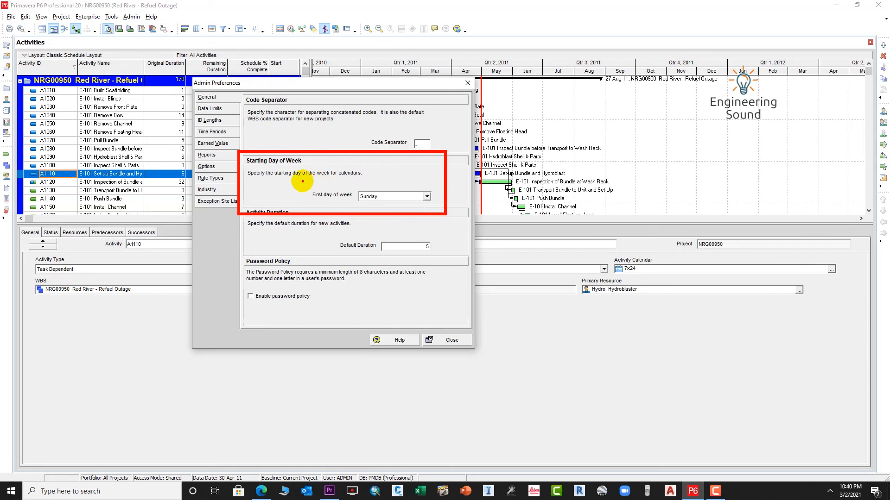
mouse_move(302, 181)
left_mouse_down()
mouse_move(389, 210)
mouse_move(438, 210)
left_mouse_up()
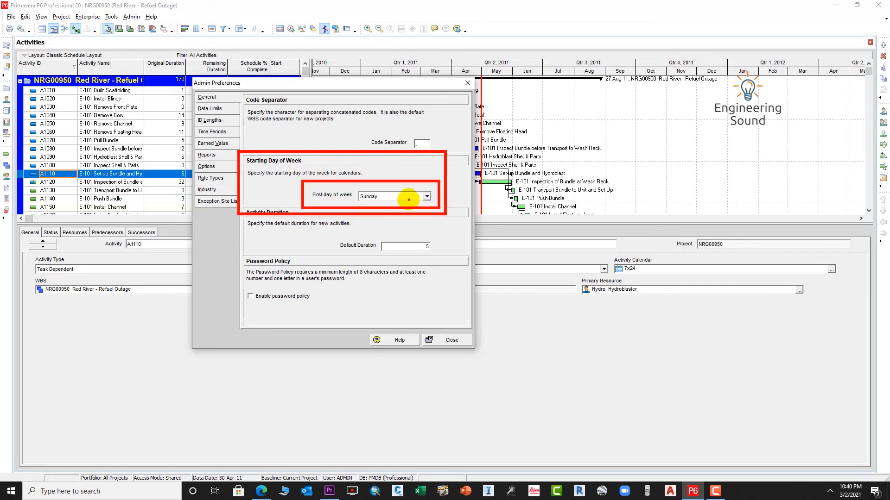
left_click(425, 197)
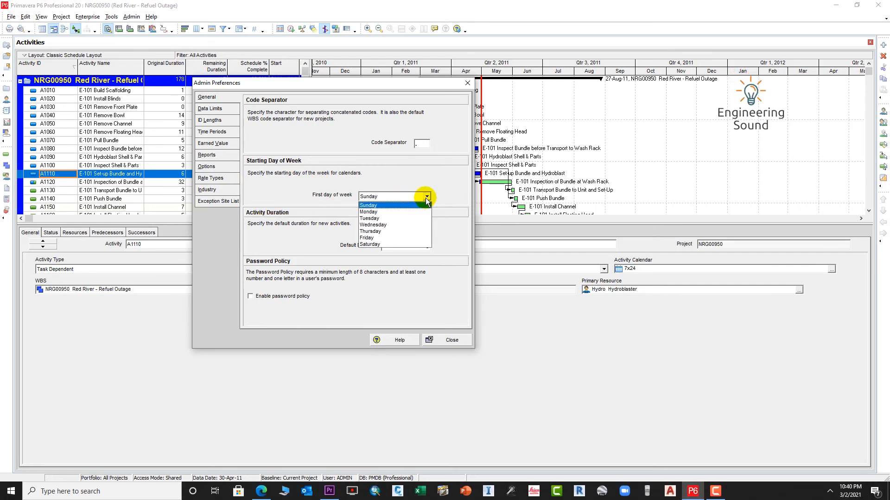
left_click(372, 213)
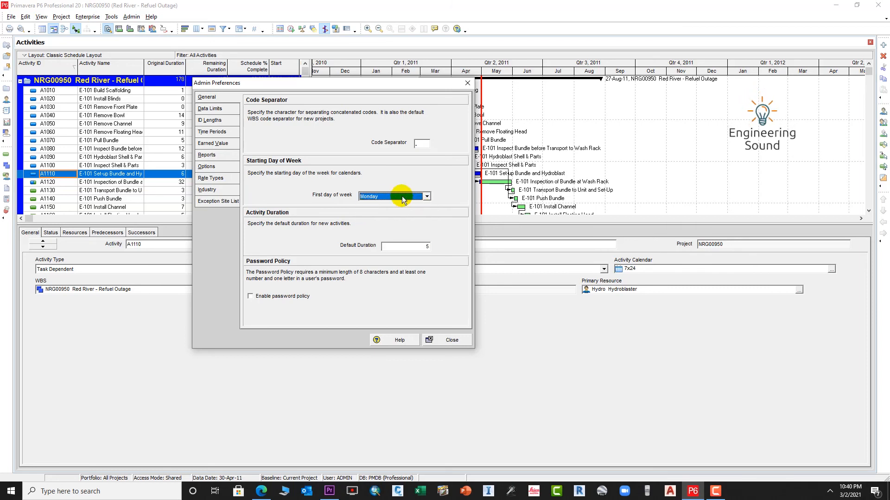
- Review the data limits, ID lengths and time periods in the admin preferences
left_click(214, 107)
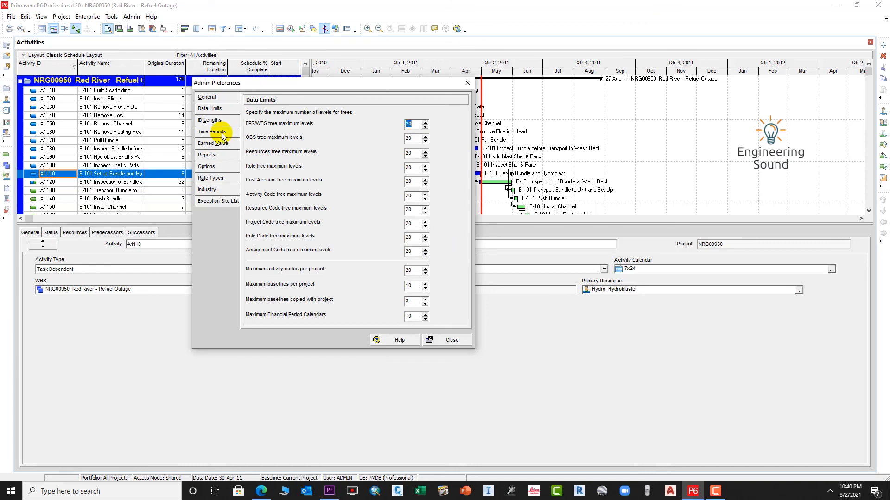
left_click(212, 121)
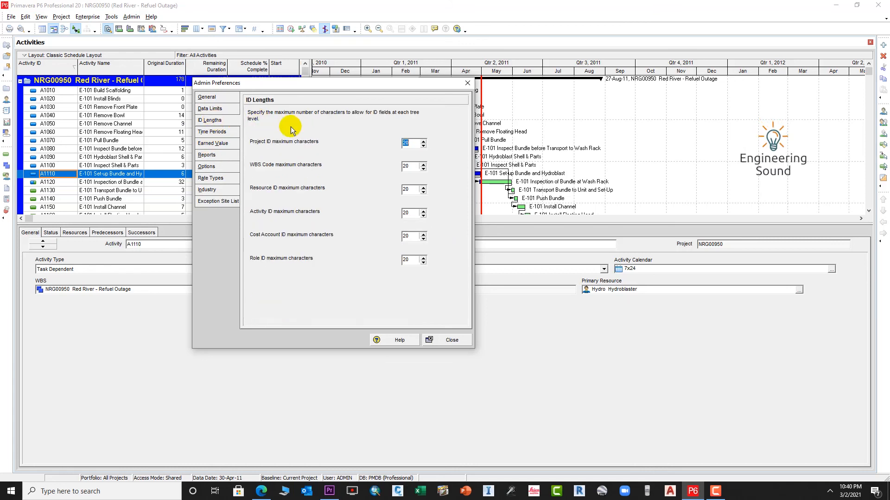
left_click(217, 134)
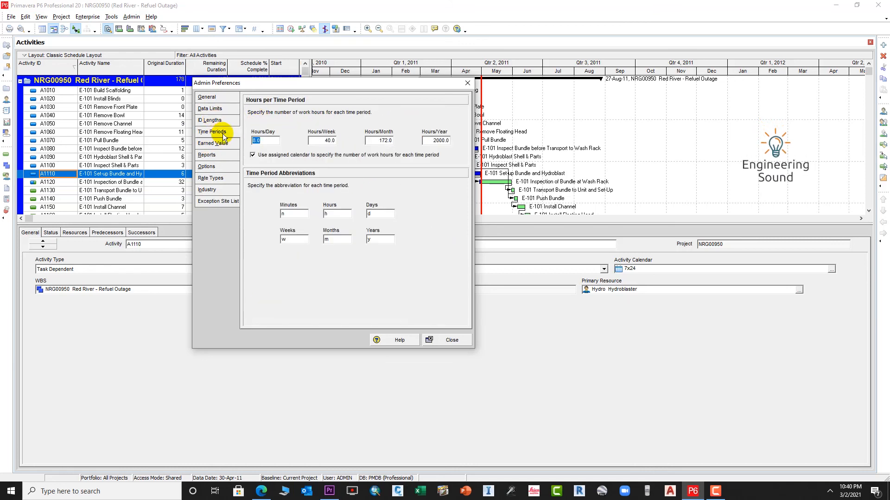